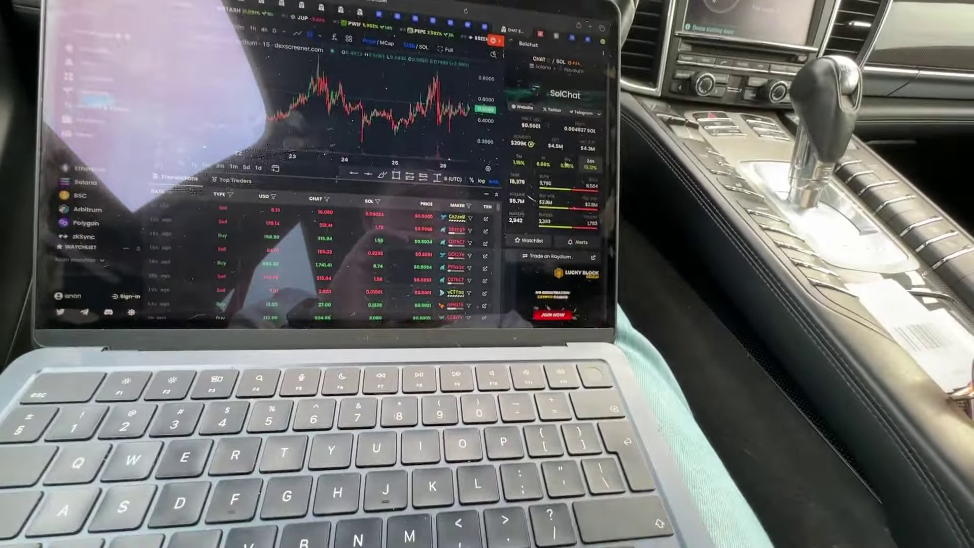
scroll(563, 191, down, 5)
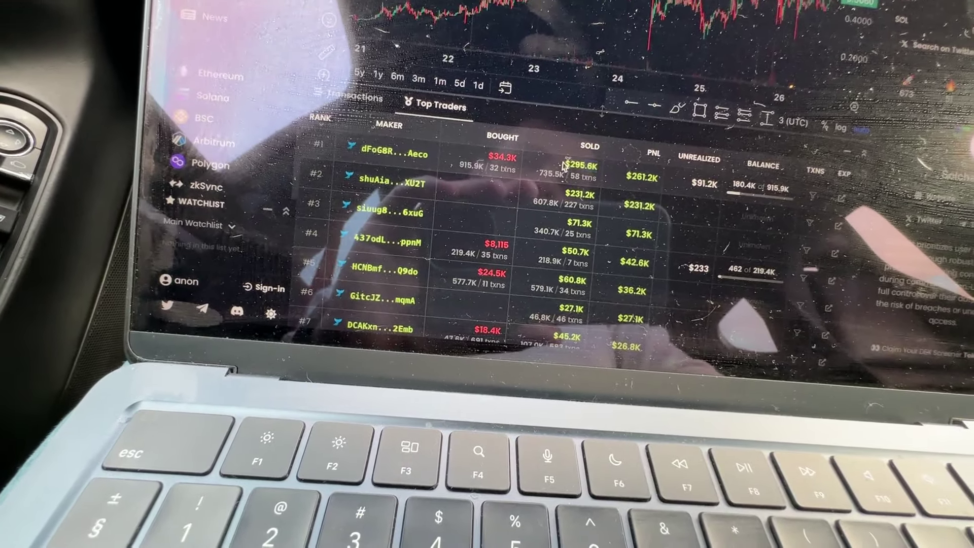
Highlight the top trader's sold total, then filter the trades to maker XU2T
drag(565, 179, 651, 174)
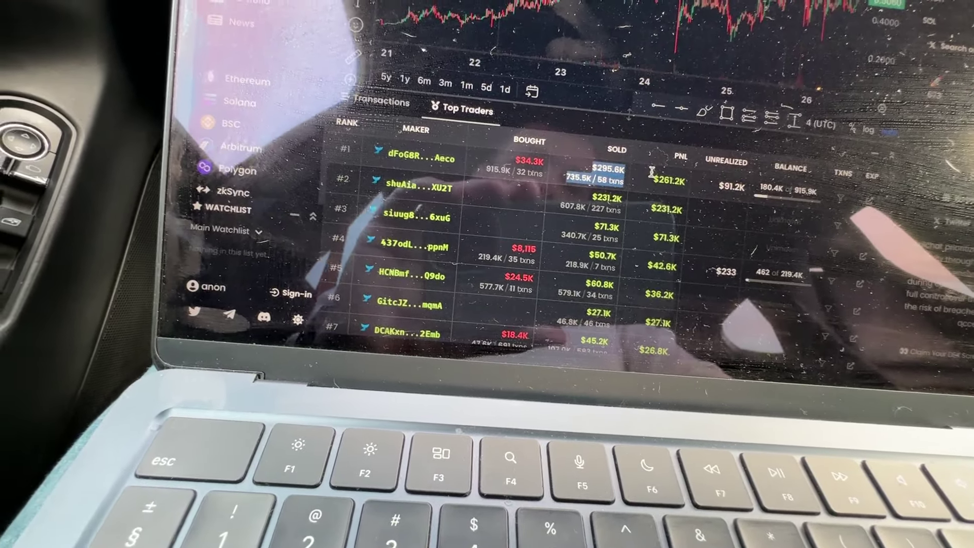
click(605, 168)
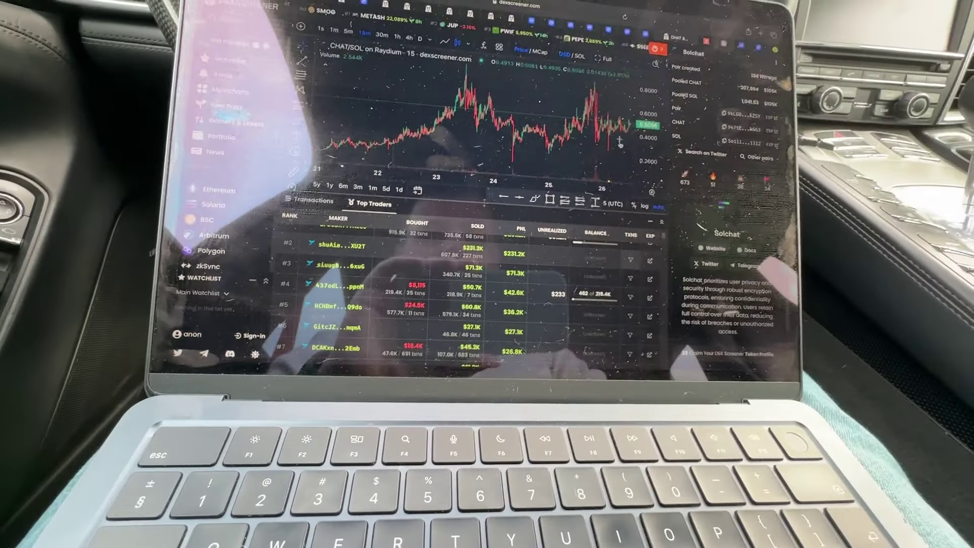
click(630, 259)
scroll(558, 150, up, 5)
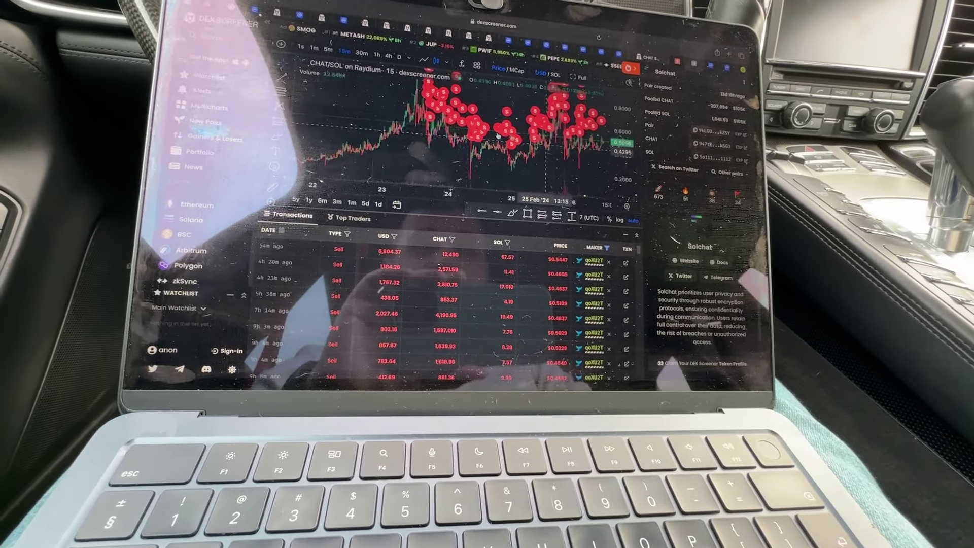
scroll(424, 303, down, 5)
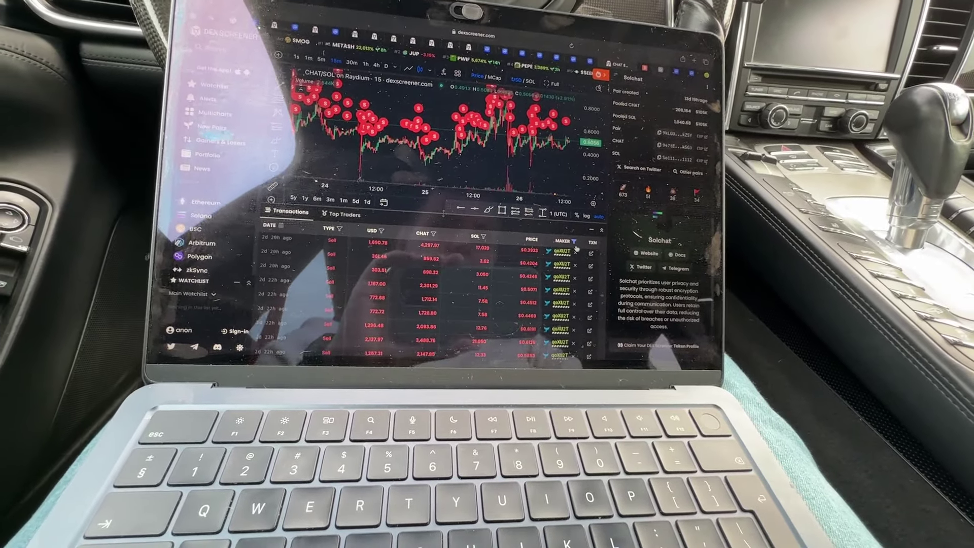
Remove the maker filter, then switch to the CoinMarketCap Solchat and course tabs
click(575, 241)
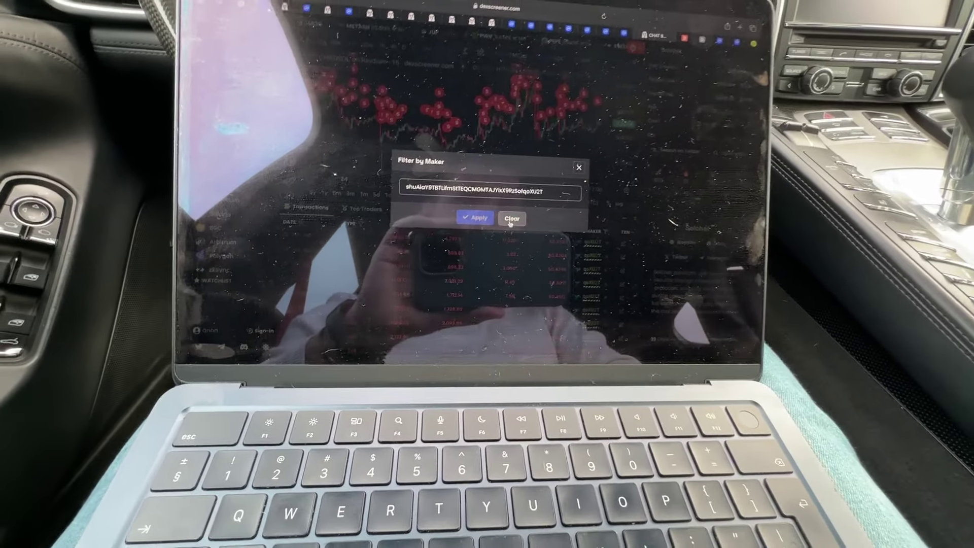
click(506, 213)
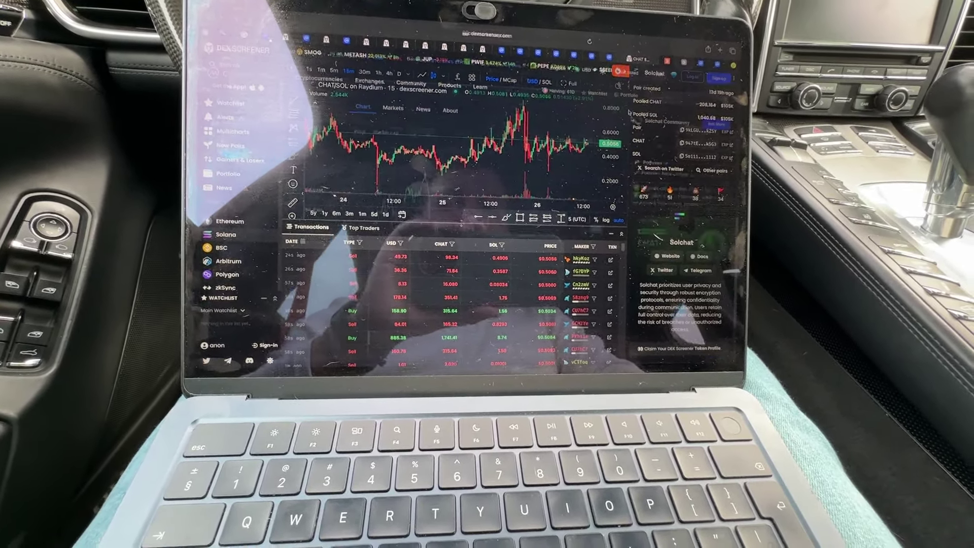
click(515, 39)
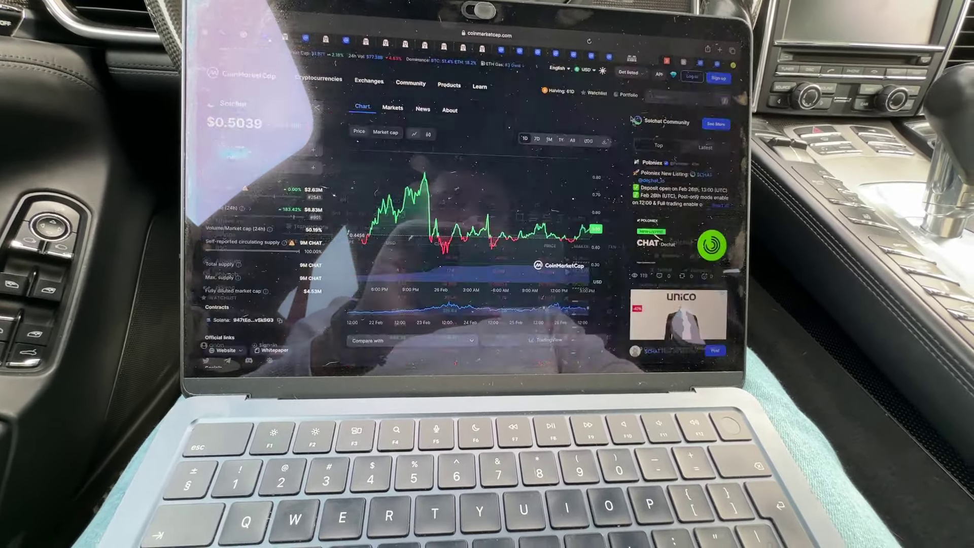
click(534, 52)
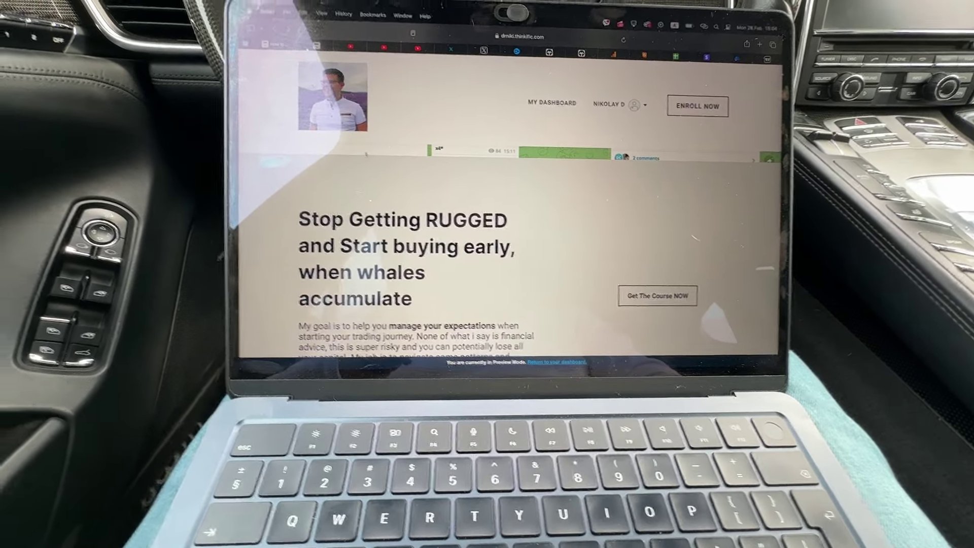
scroll(640, 228, down, 5)
scroll(640, 229, down, 5)
scroll(640, 228, down, 5)
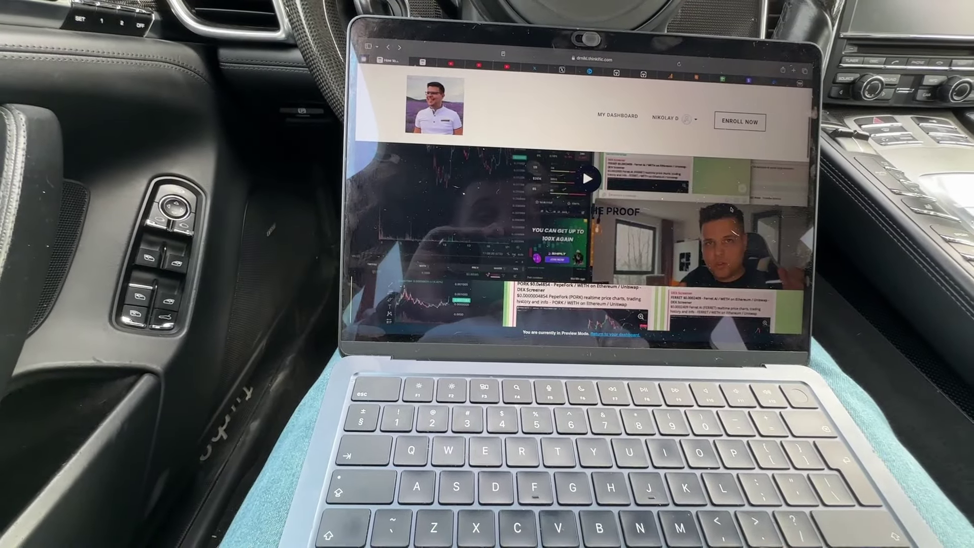
scroll(639, 228, down, 5)
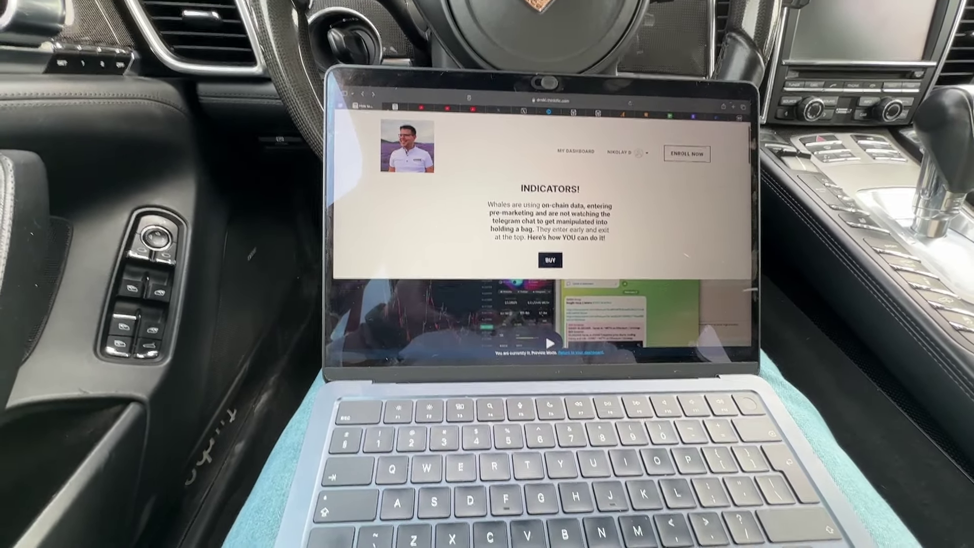
scroll(543, 228, down, 5)
scroll(542, 229, down, 10)
scroll(542, 229, down, 5)
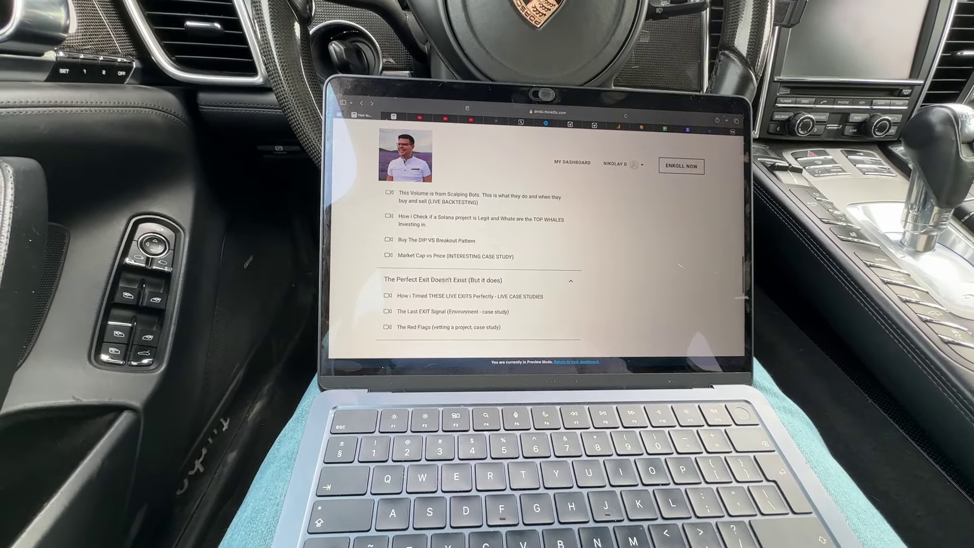
scroll(503, 229, up, 10)
scroll(502, 229, up, 5)
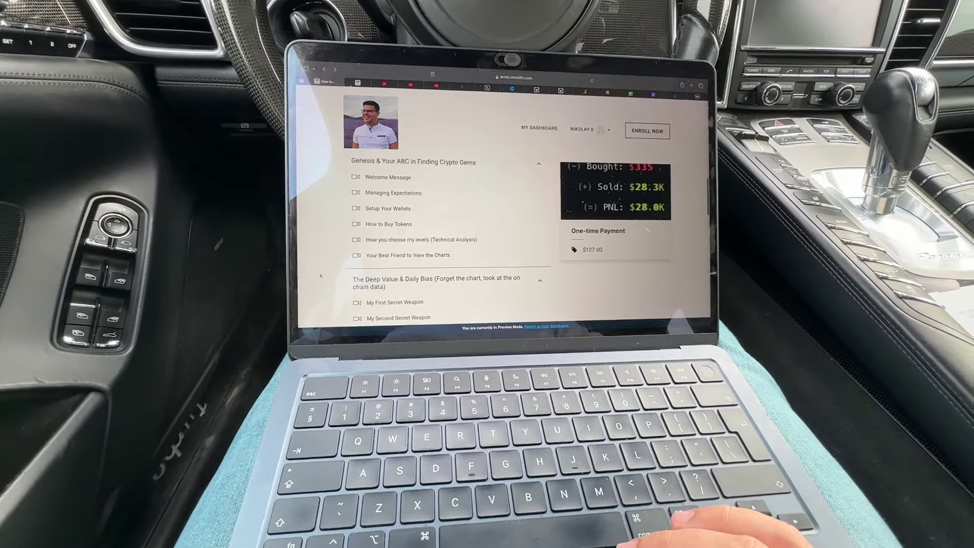
scroll(647, 230, up, 5)
scroll(646, 230, up, 3)
scroll(661, 266, up, 3)
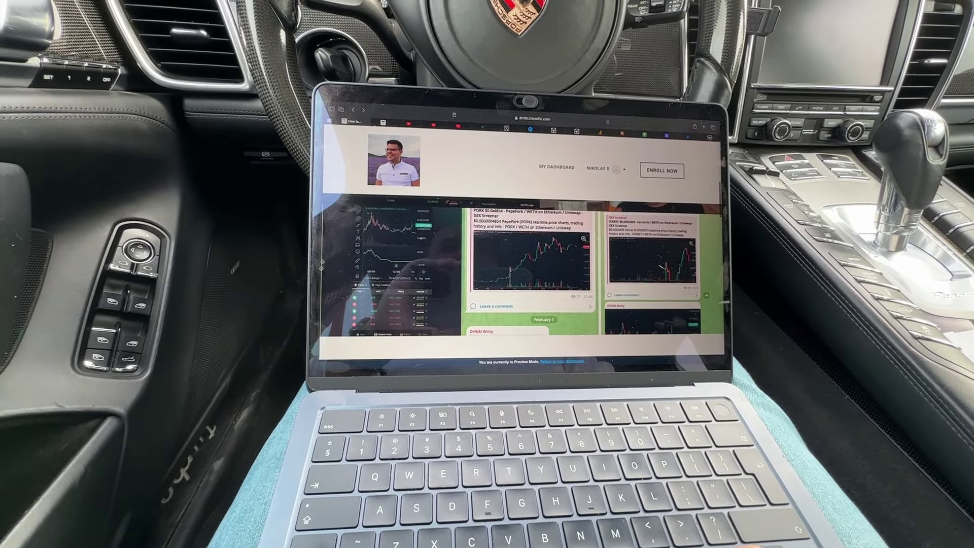
scroll(518, 267, up, 5)
scroll(518, 267, up, 2)
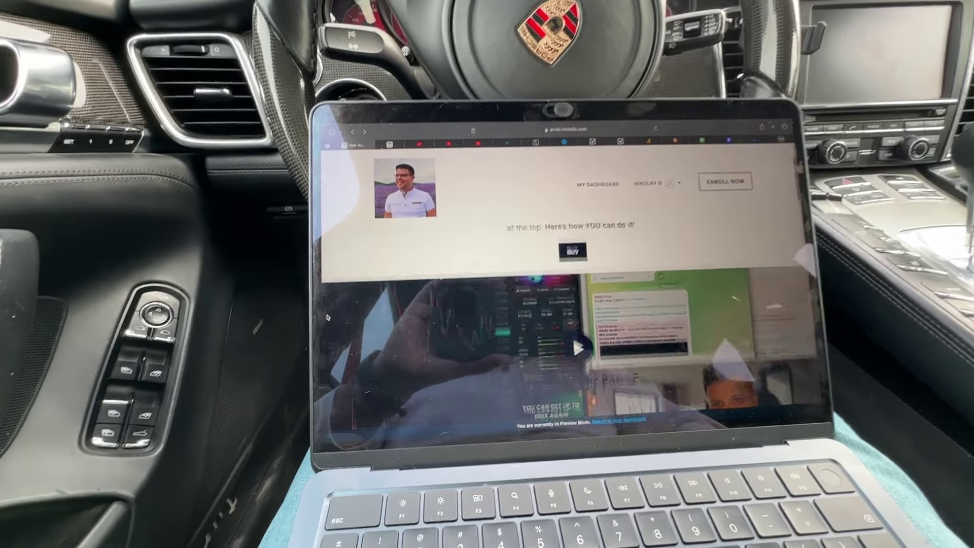
scroll(328, 318, up, 3)
scroll(327, 319, down, 2)
scroll(331, 312, down, 3)
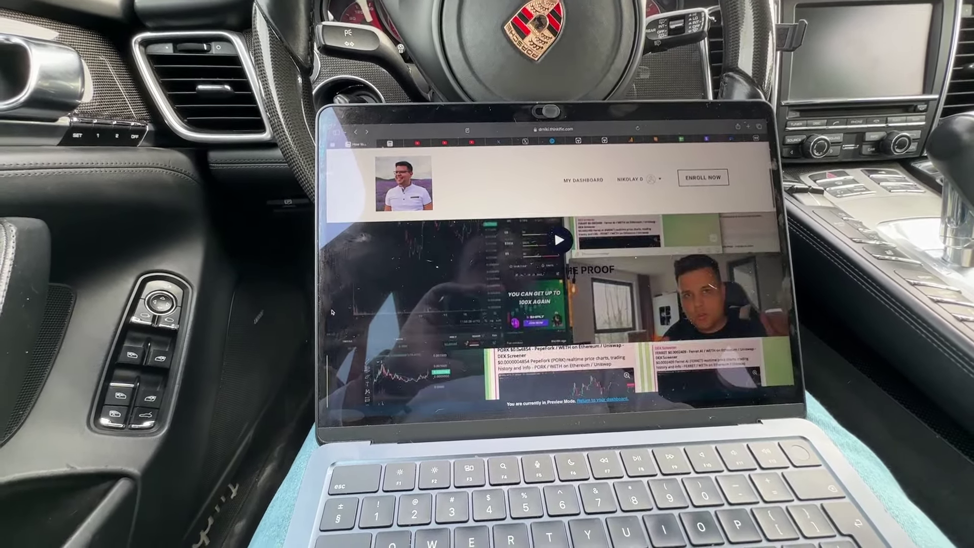
scroll(332, 312, up, 3)
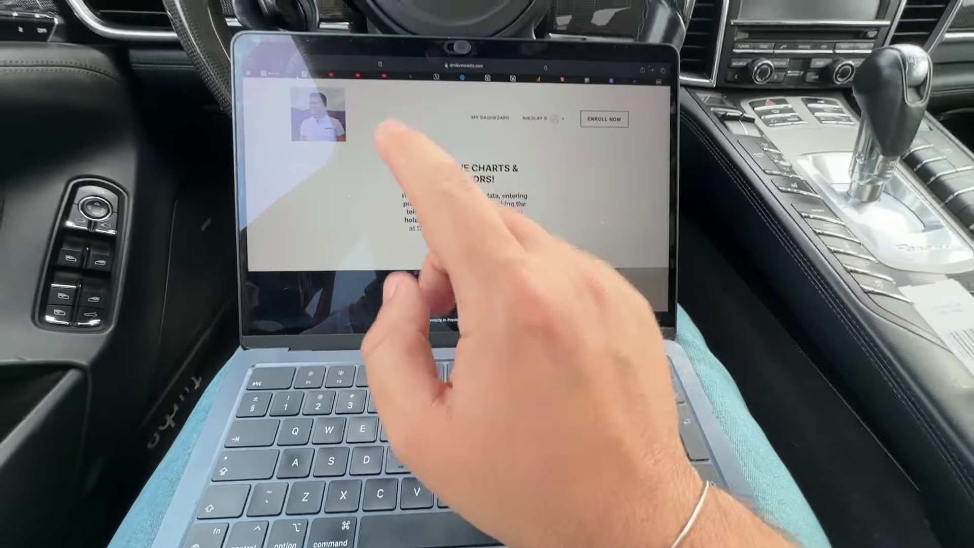
scroll(457, 198, down, 2)
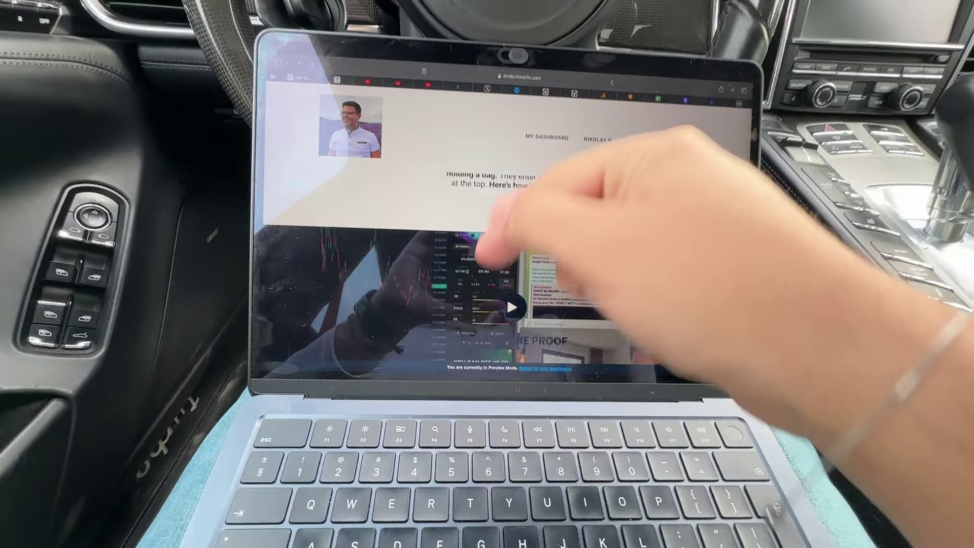
scroll(454, 244, down, 3)
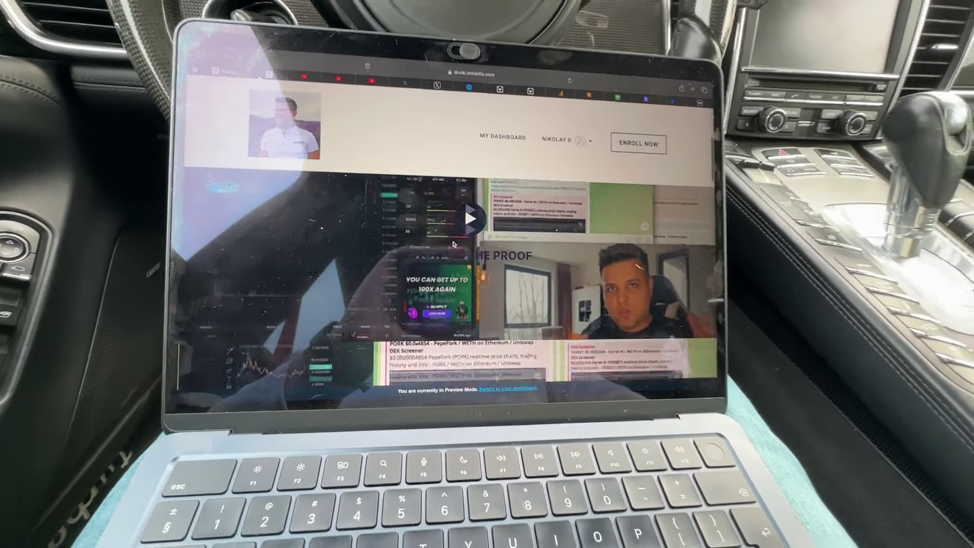
scroll(453, 243, down, 3)
scroll(424, 247, up, 2)
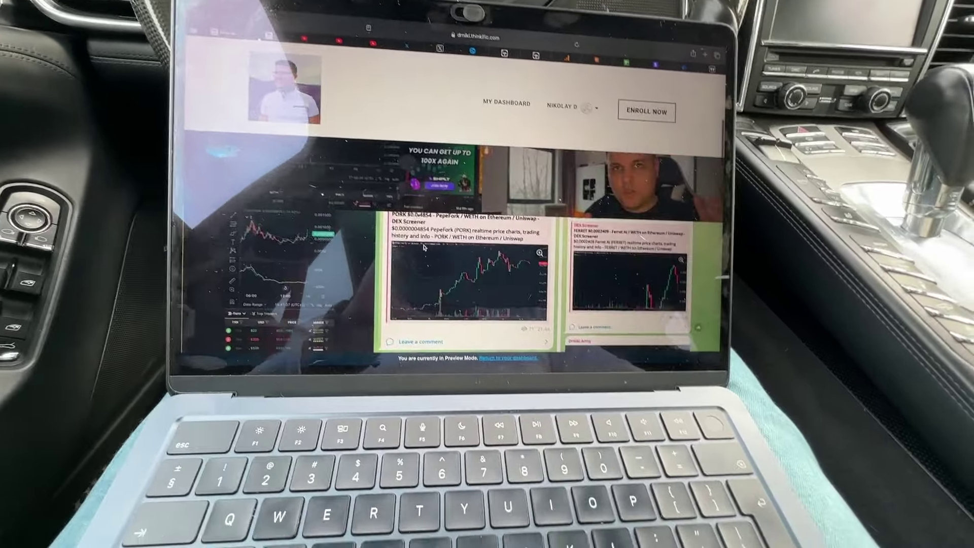
scroll(423, 248, down, 3)
scroll(441, 250, down, 3)
scroll(457, 251, down, 3)
scroll(478, 252, down, 2)
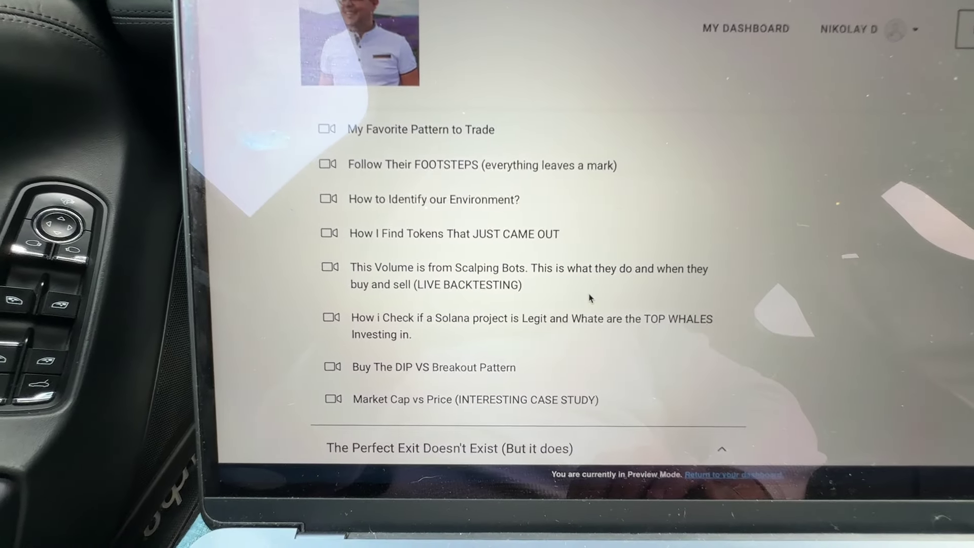
scroll(590, 298, up, 3)
scroll(474, 278, up, 2)
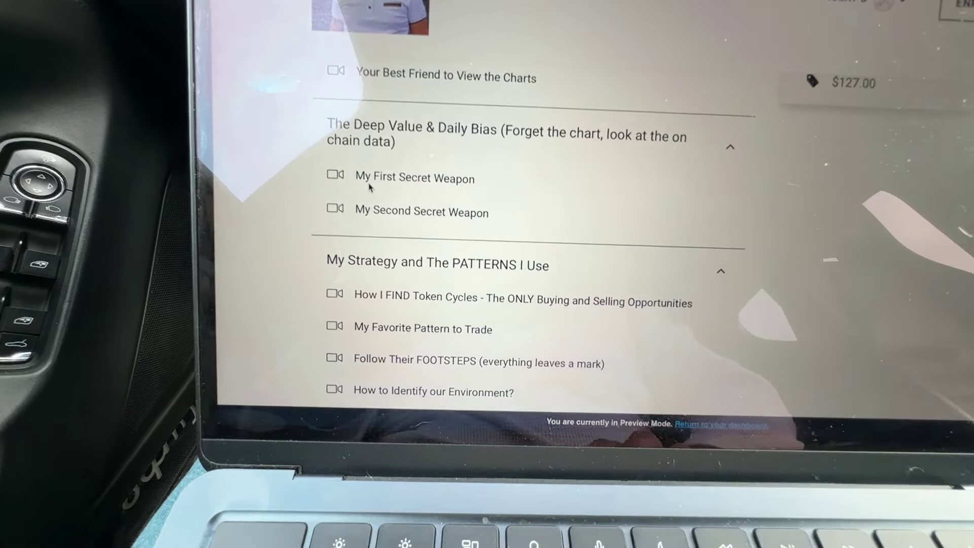
scroll(506, 180, down, 2)
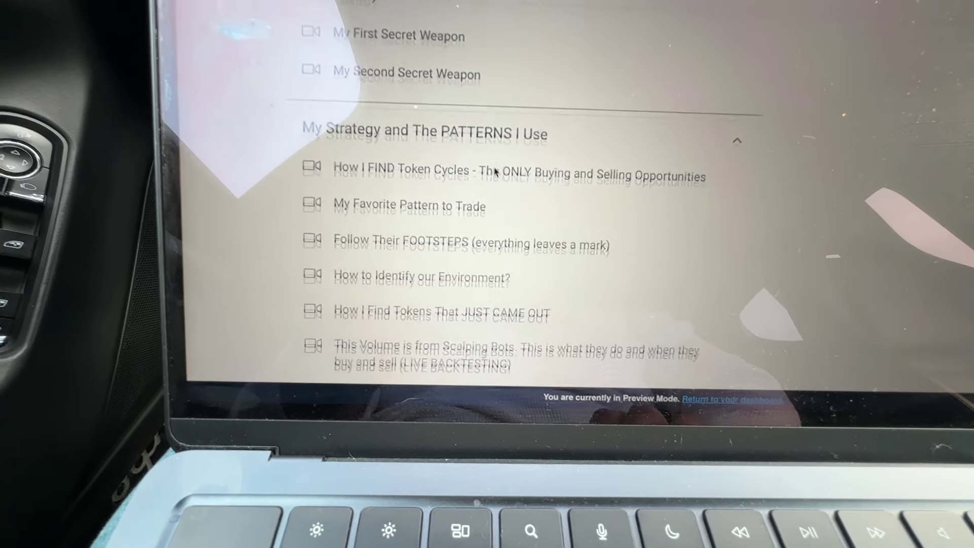
scroll(448, 161, down, 2)
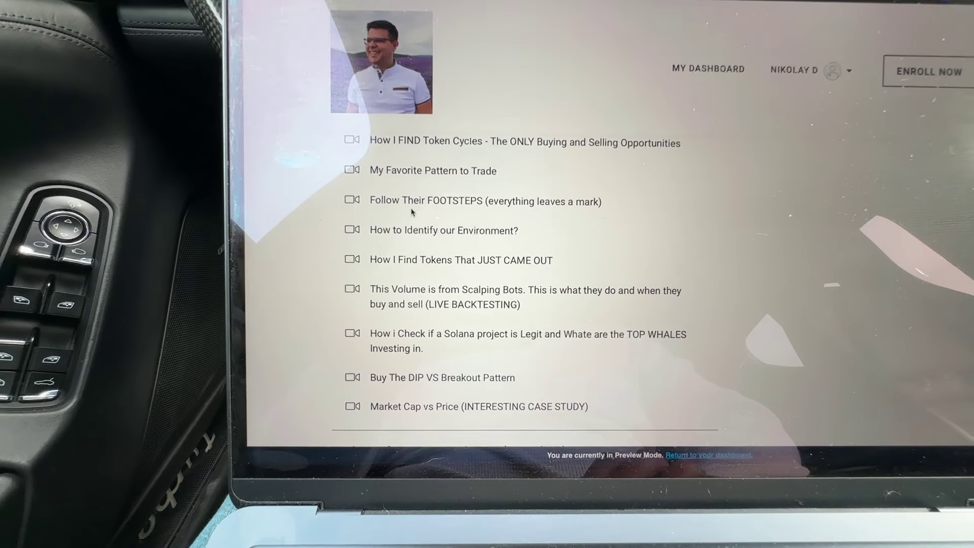
scroll(373, 152, down, 2)
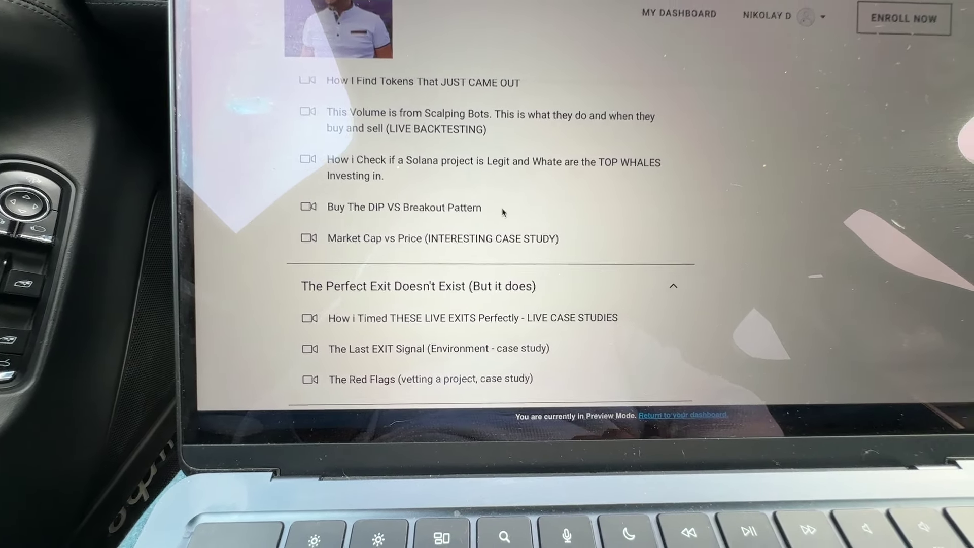
scroll(472, 220, down, 2)
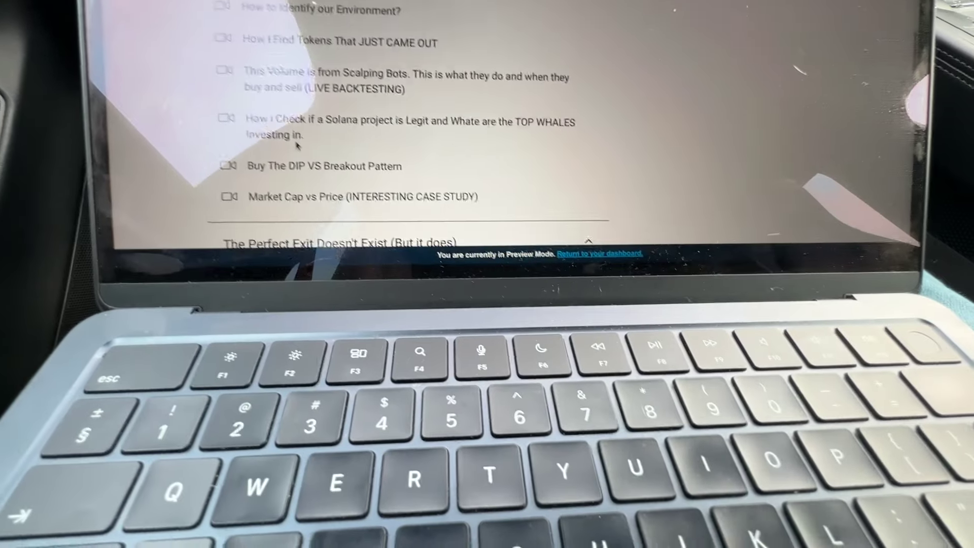
scroll(299, 176, down, 2)
scroll(299, 176, up, 3)
scroll(299, 176, up, 2)
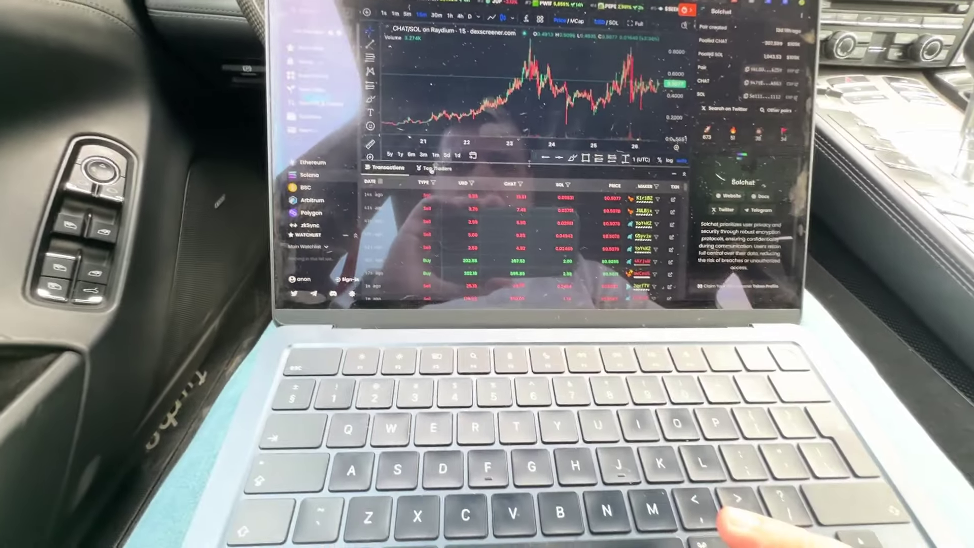
Check the Top Traders PnL ranking and filter CHAT/SOL transactions to one top trader's wallet
click(440, 228)
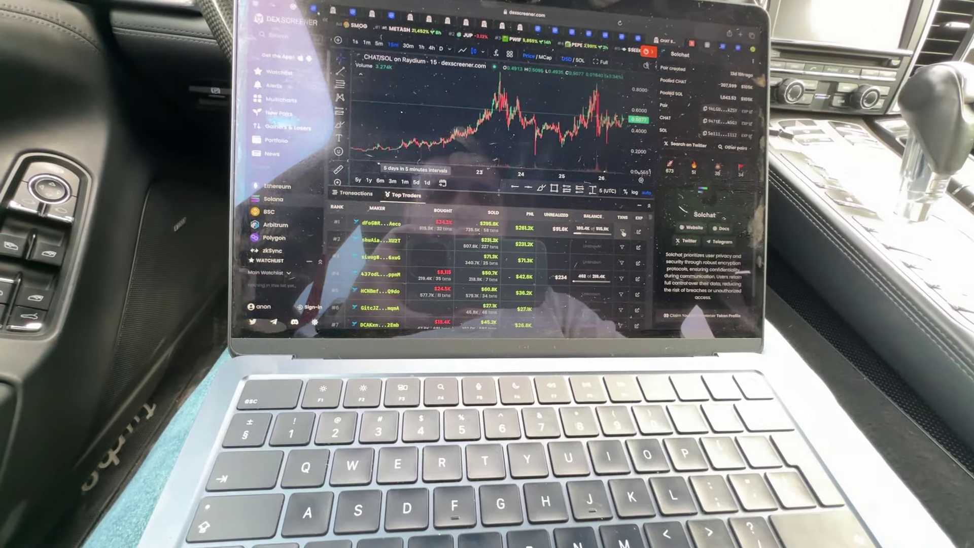
click(622, 233)
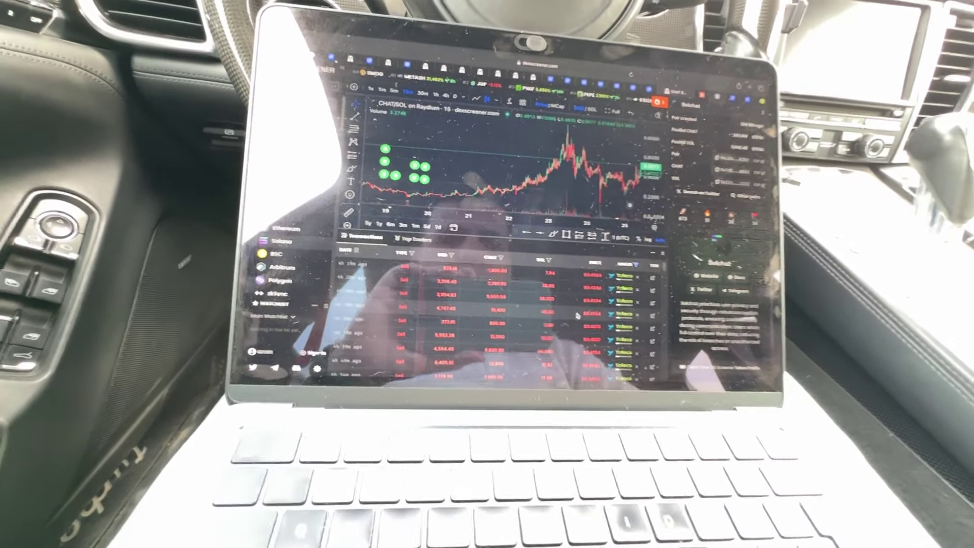
click(615, 259)
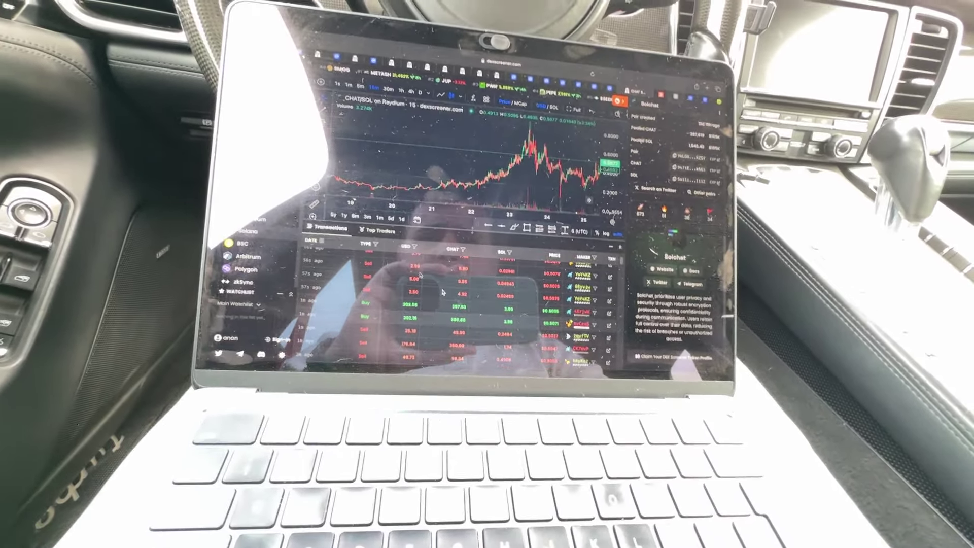
click(379, 235)
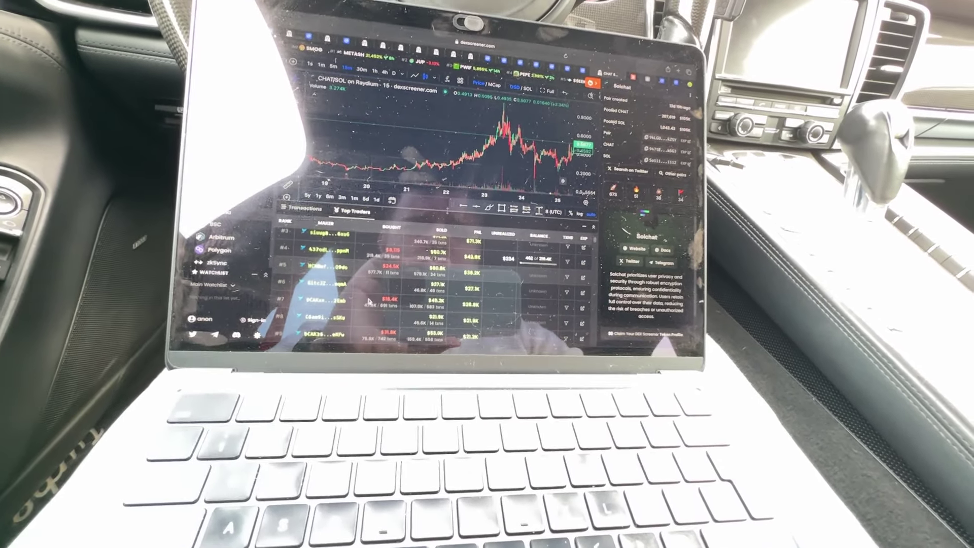
click(560, 281)
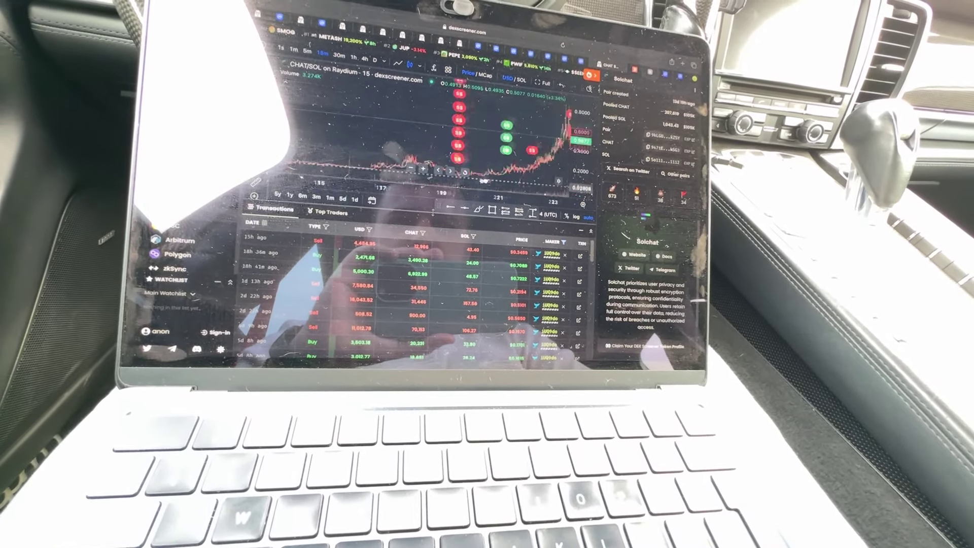
scroll(444, 137, up, 3)
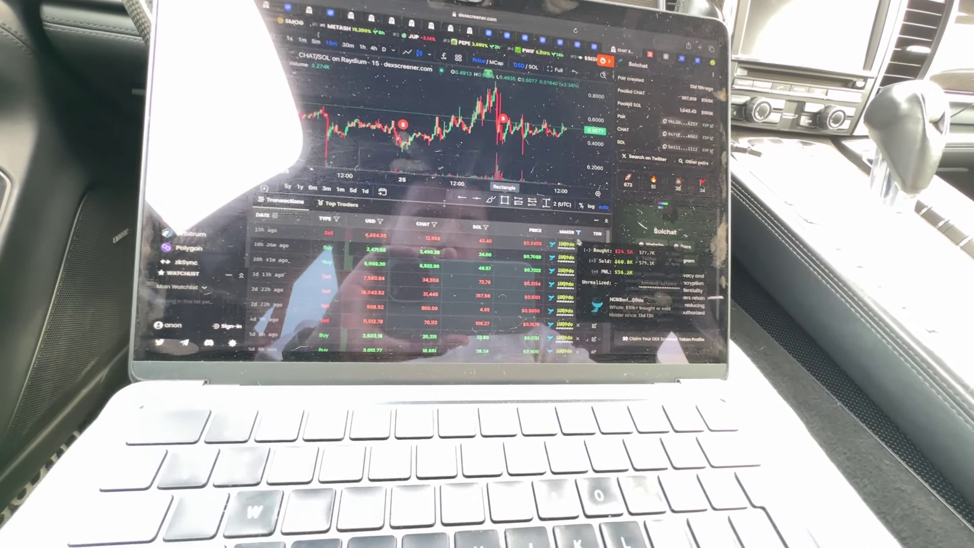
Review the maker filter's wallet address and dismiss the prompt
click(583, 234)
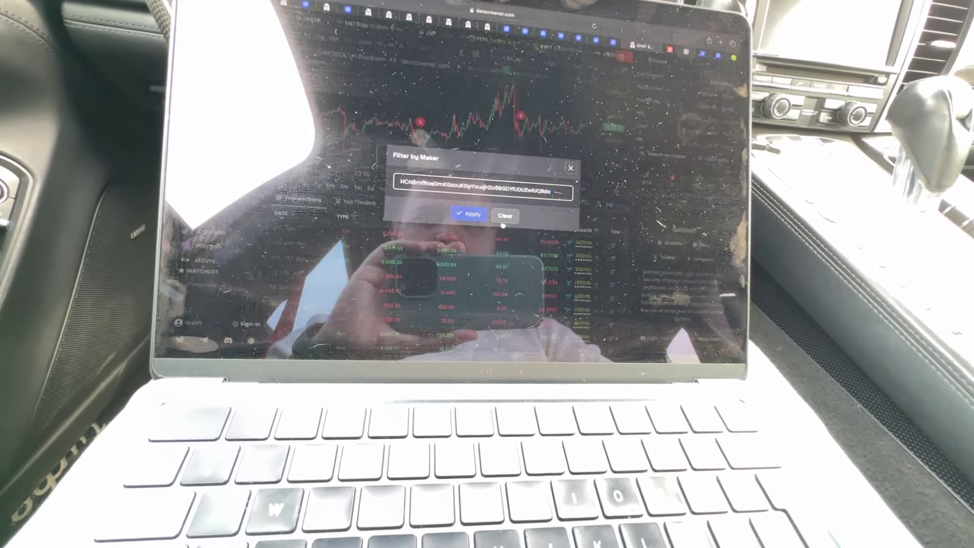
click(509, 215)
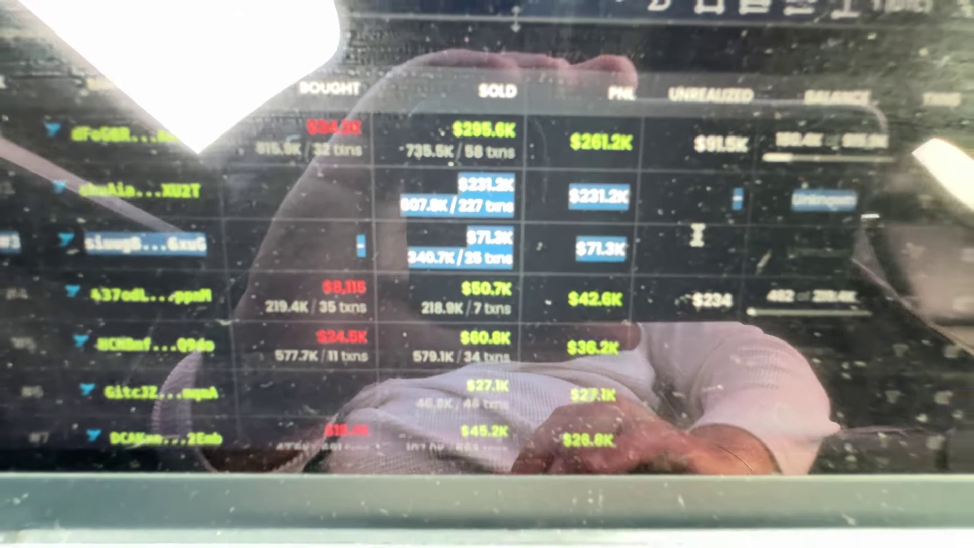
drag(439, 185, 627, 208)
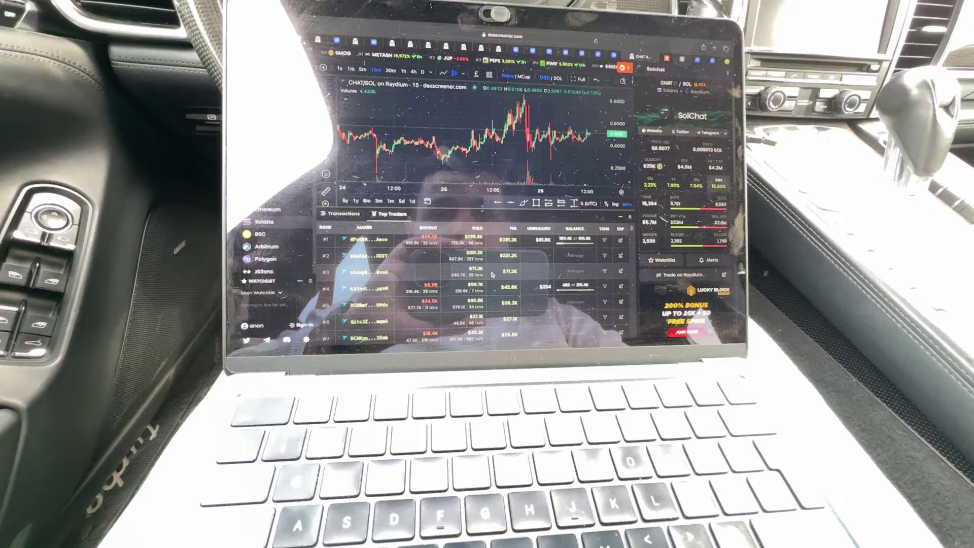
scroll(376, 278, down, 1)
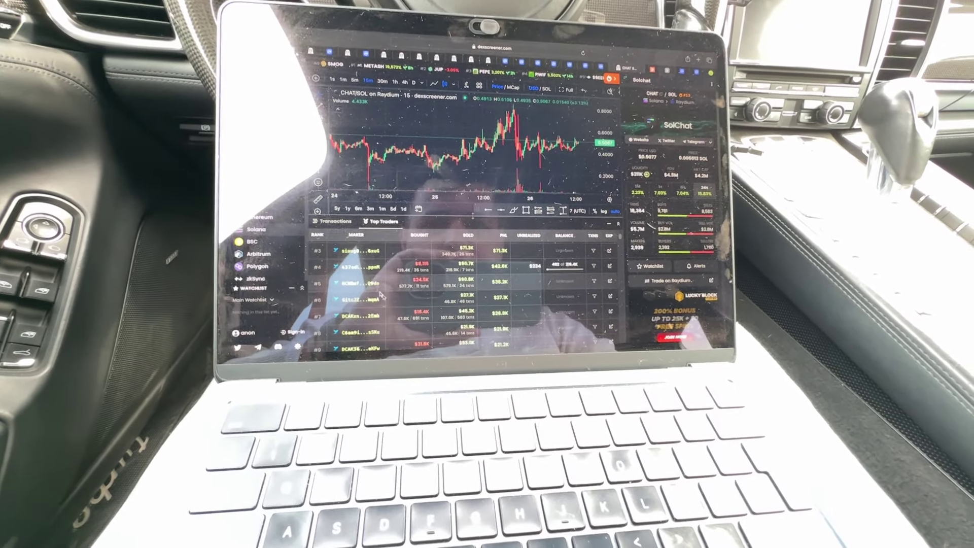
scroll(460, 293, down, 2)
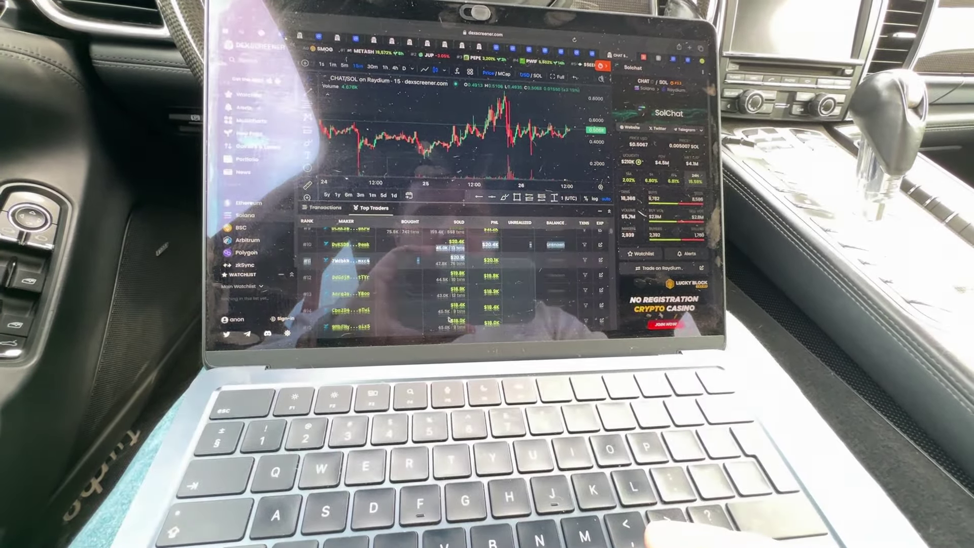
scroll(449, 318, down, 3)
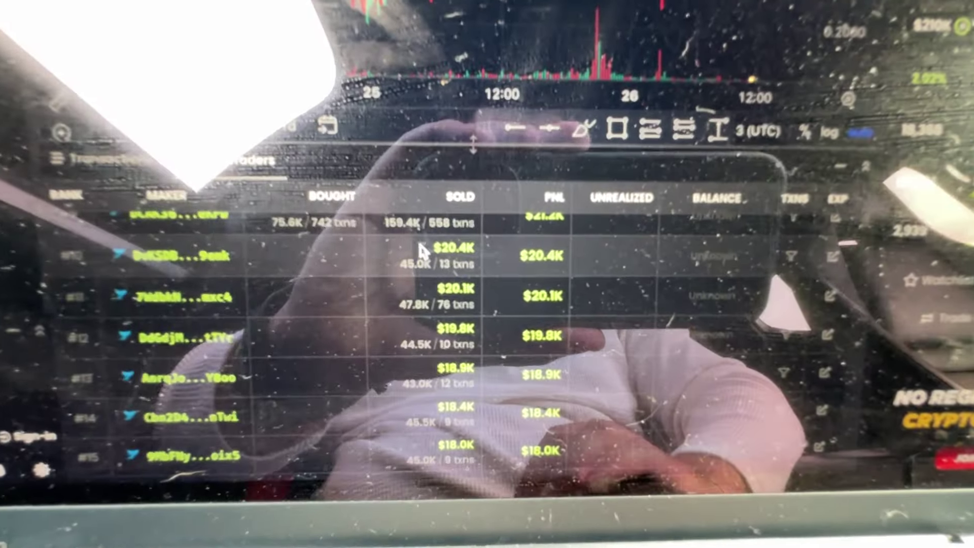
scroll(447, 262, up, 5)
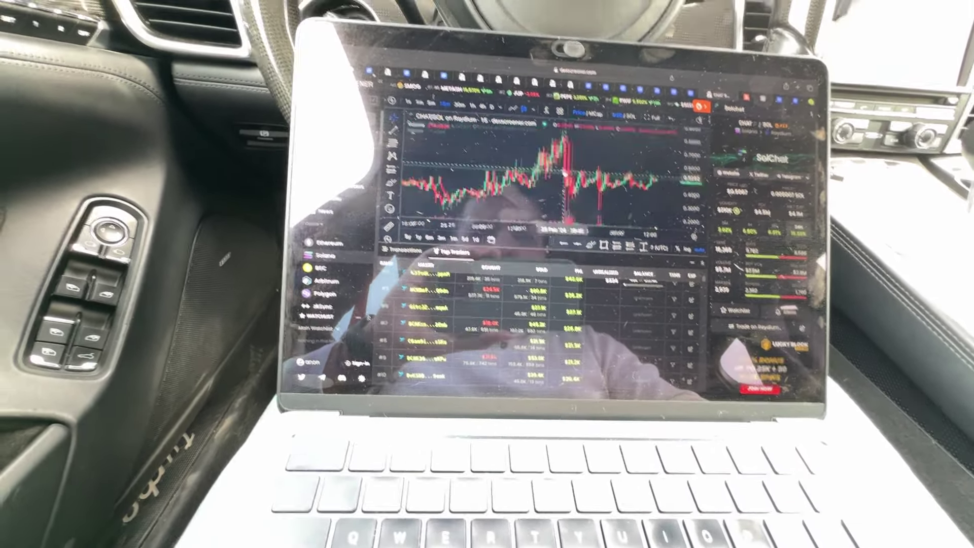
scroll(546, 159, up, 3)
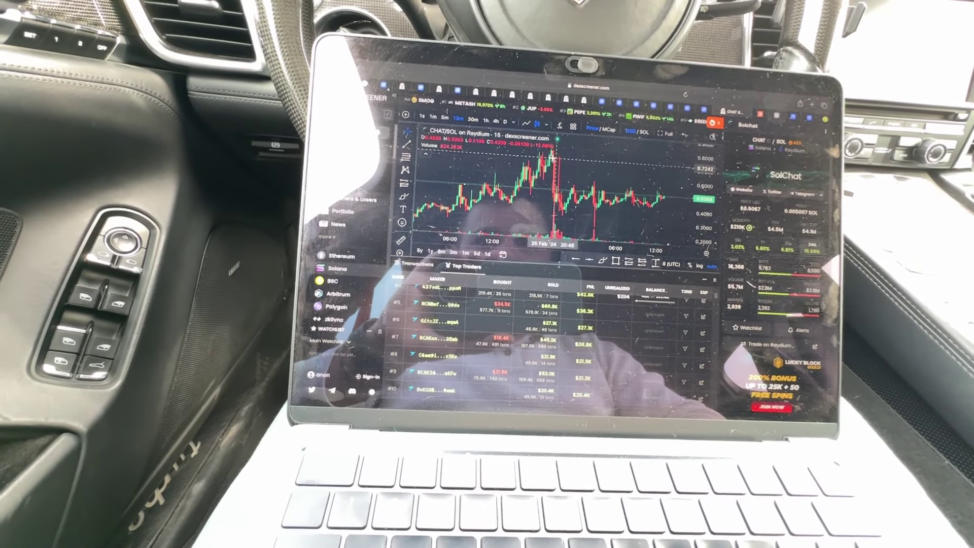